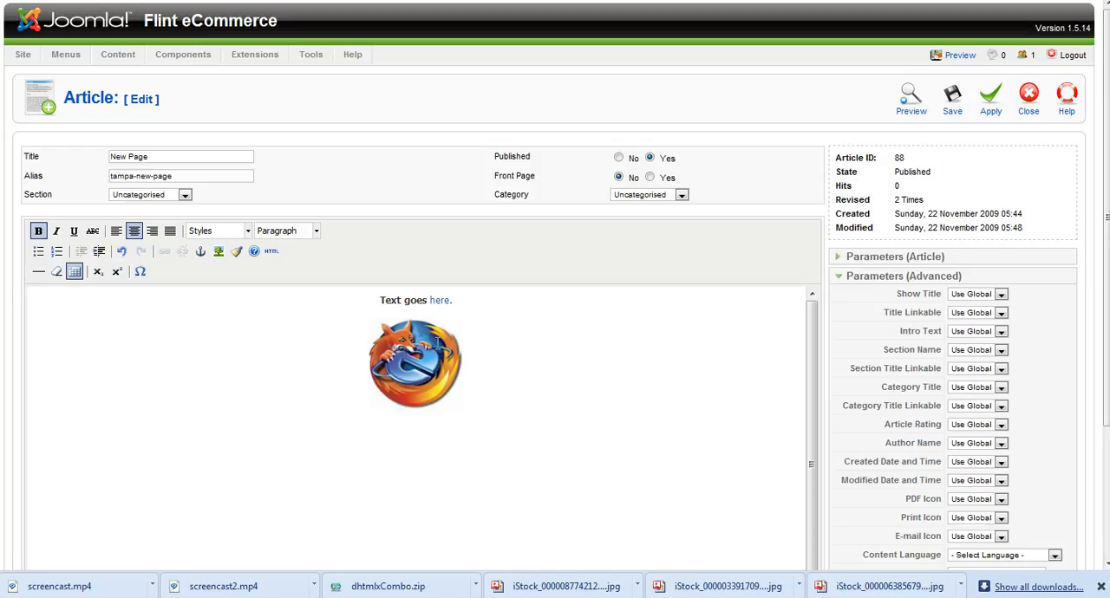
# Add the bold line "Services My Company" below the image in the article body
pyautogui.click(490, 427)
pyautogui.press('Return')
pyautogui.write('Services My Company')
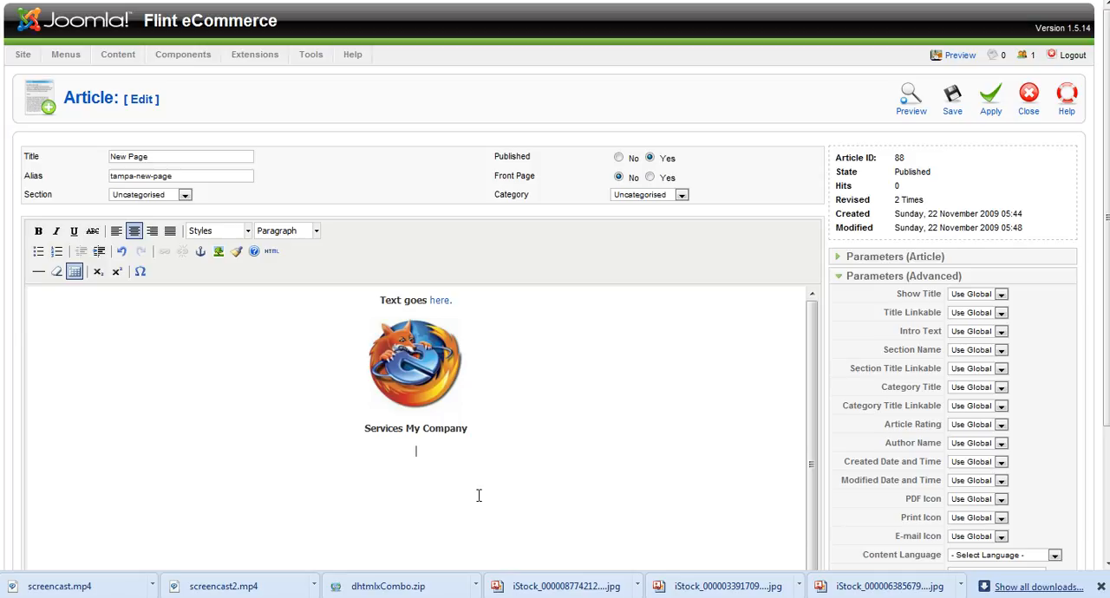
# Add the lines "eCommerce" and "SEO PPc SEM" in regular weight below the "Services My Company" line
pyautogui.write('eCommerce')
pyautogui.press('Return')
pyautogui.write('SEO PPc SEM')
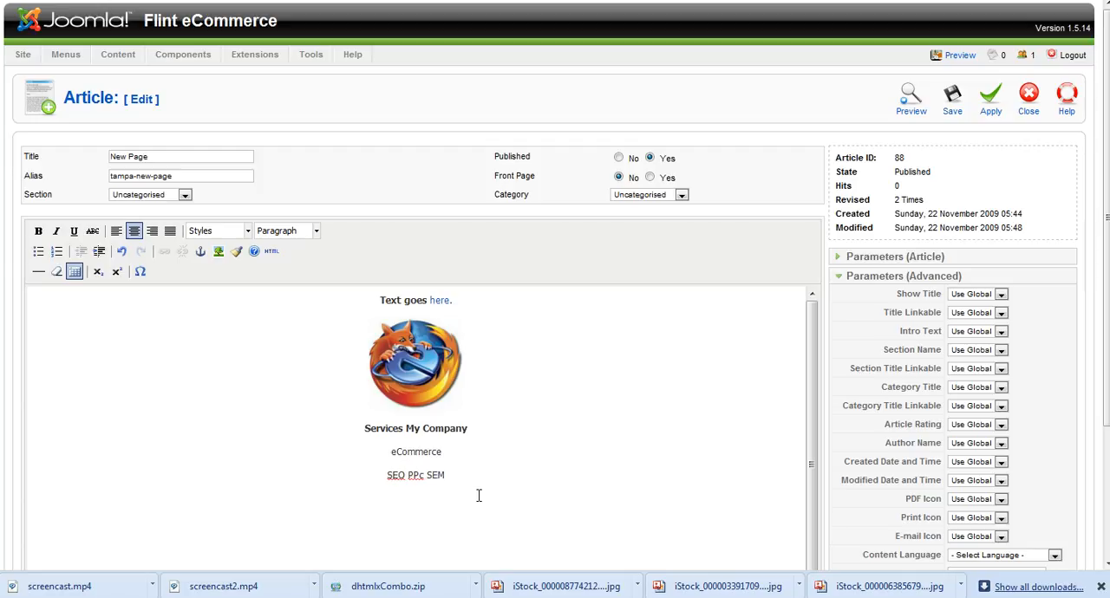
# Add the lines "Social Media" and "CMS - Joomla!" below the SEO line
pyautogui.hotkey('shift', 'Return')
pyautogui.write('Social Media')
pyautogui.press('Return')
pyautogui.write('CMS - Joom')
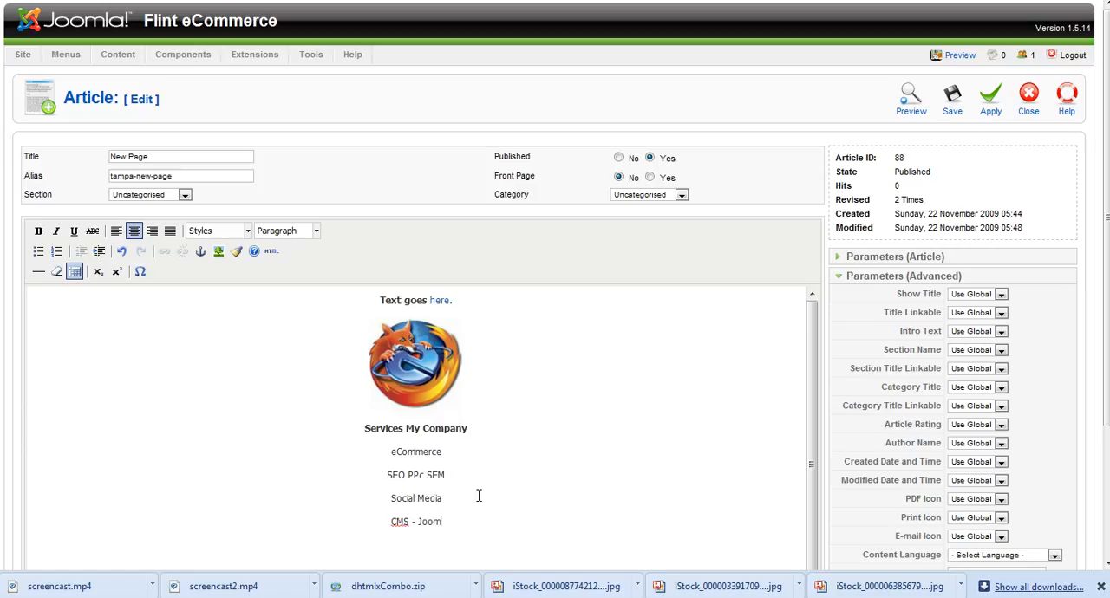
pyautogui.write('la!')
# Try to turn the four centred service lines into a bulleted list and left-align it
pyautogui.moveTo(447, 522); pyautogui.dragTo(387, 447)
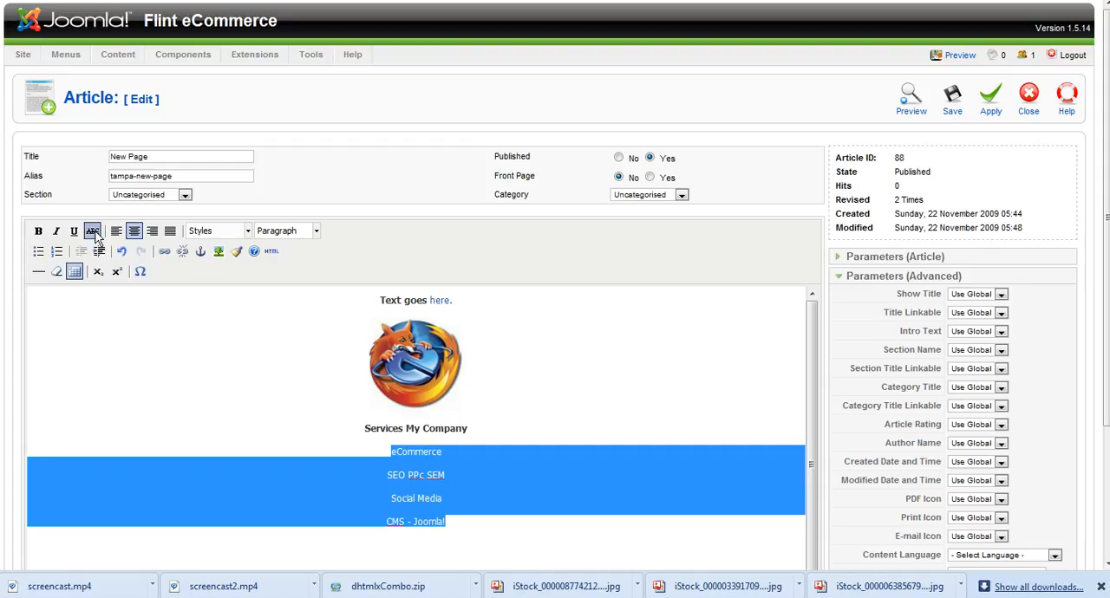
pyautogui.click(38, 251)
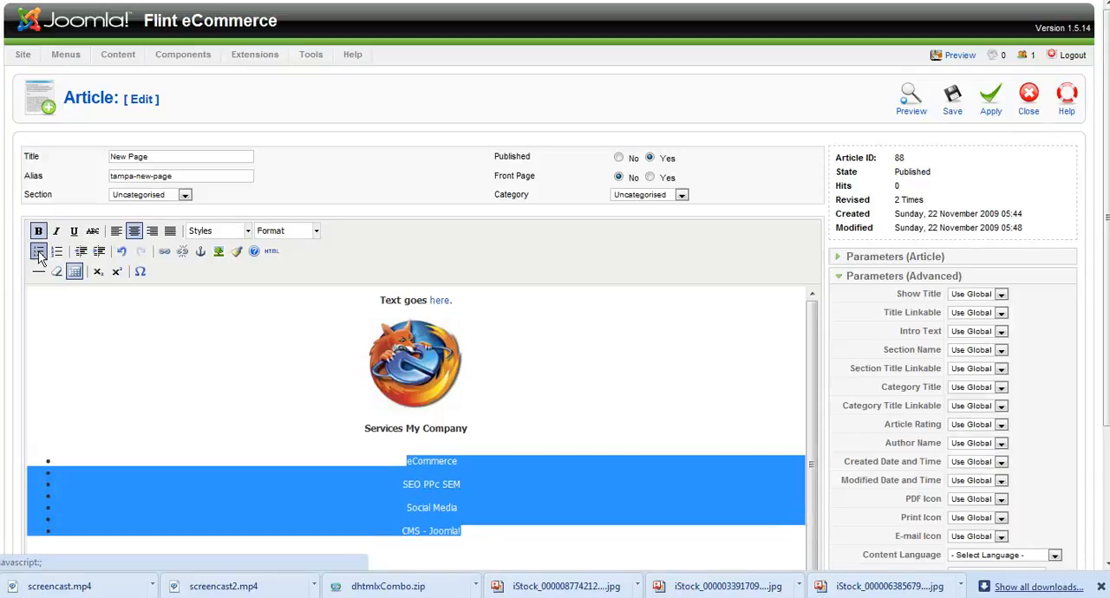
pyautogui.click(38, 252)
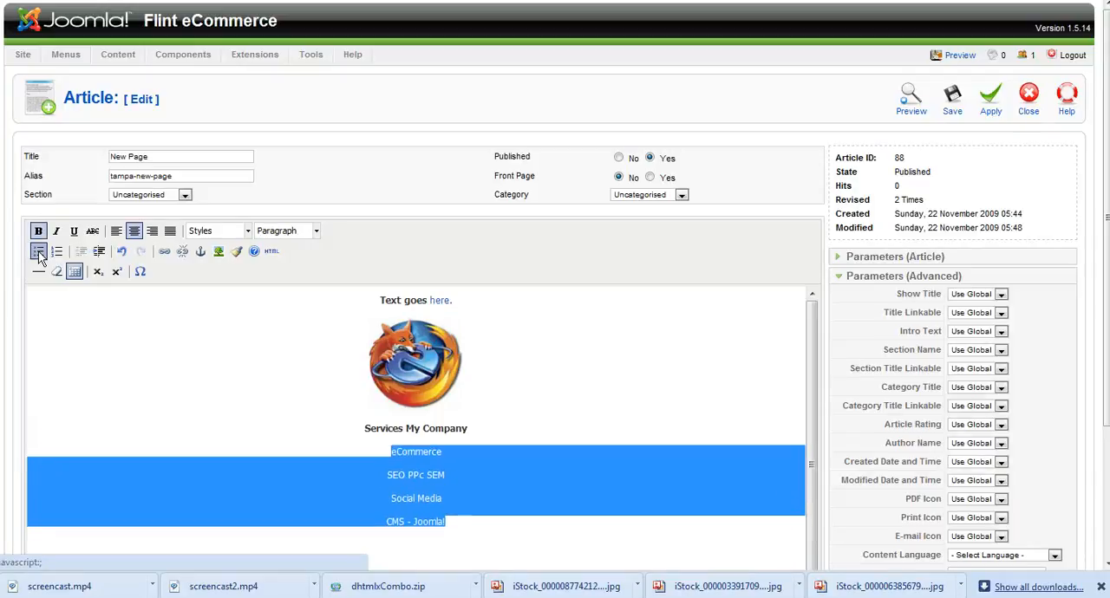
pyautogui.click(38, 254)
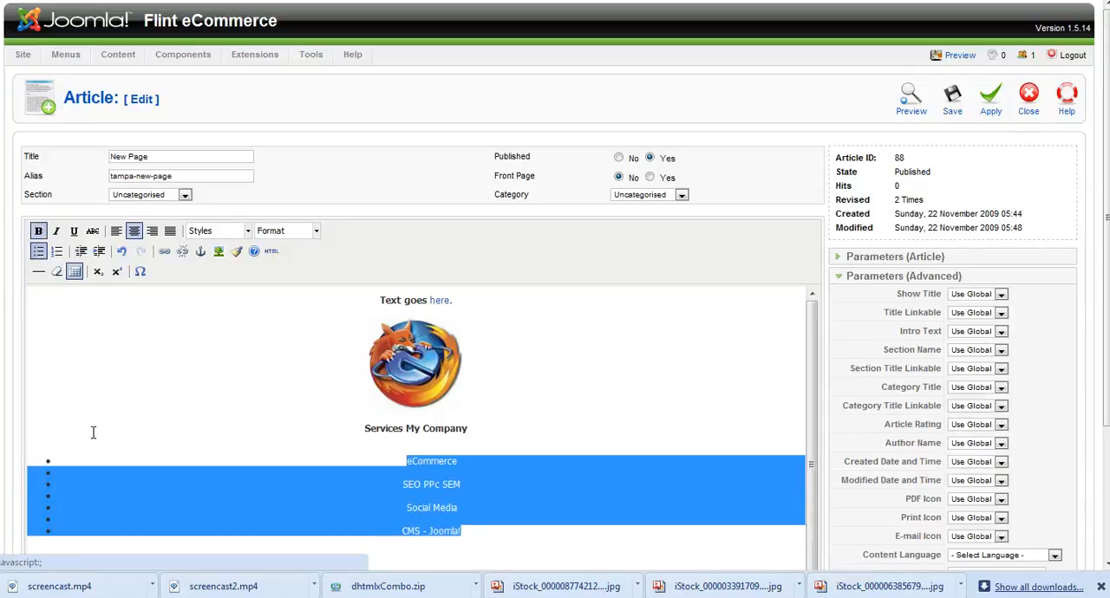
pyautogui.click(98, 450)
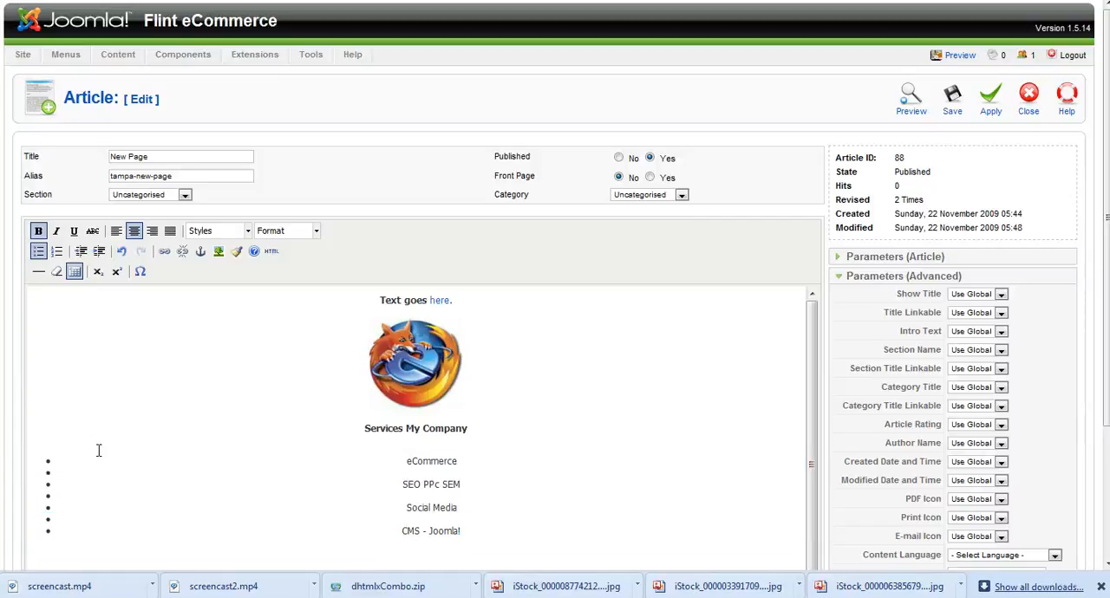
pyautogui.click(116, 232)
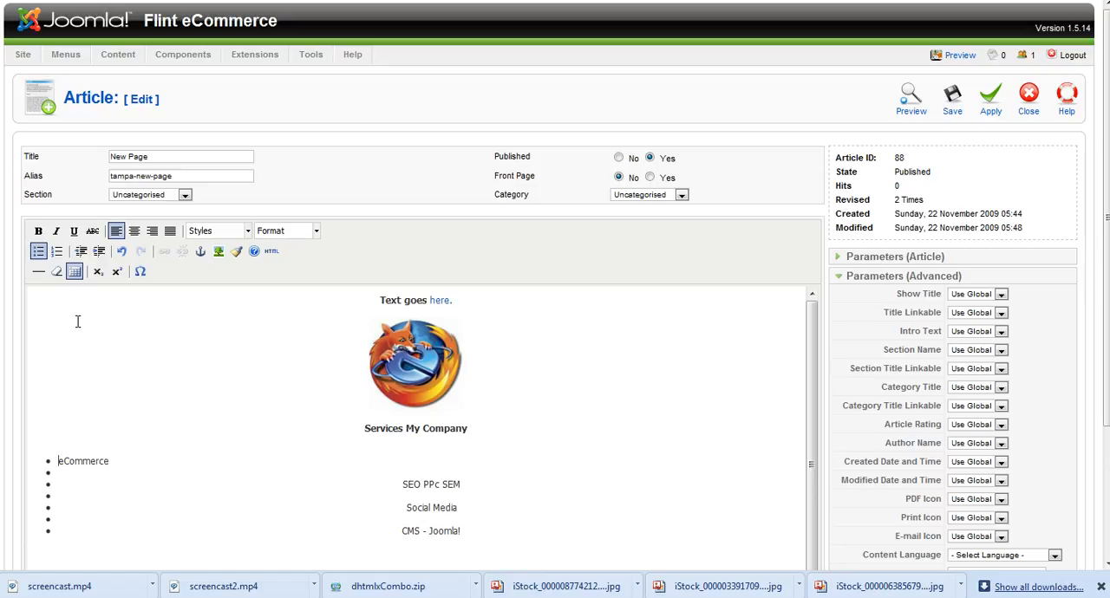
# Undo the alignment and bulleted-list formatting of the four service lines
pyautogui.hotkey('ctrl', 'z')
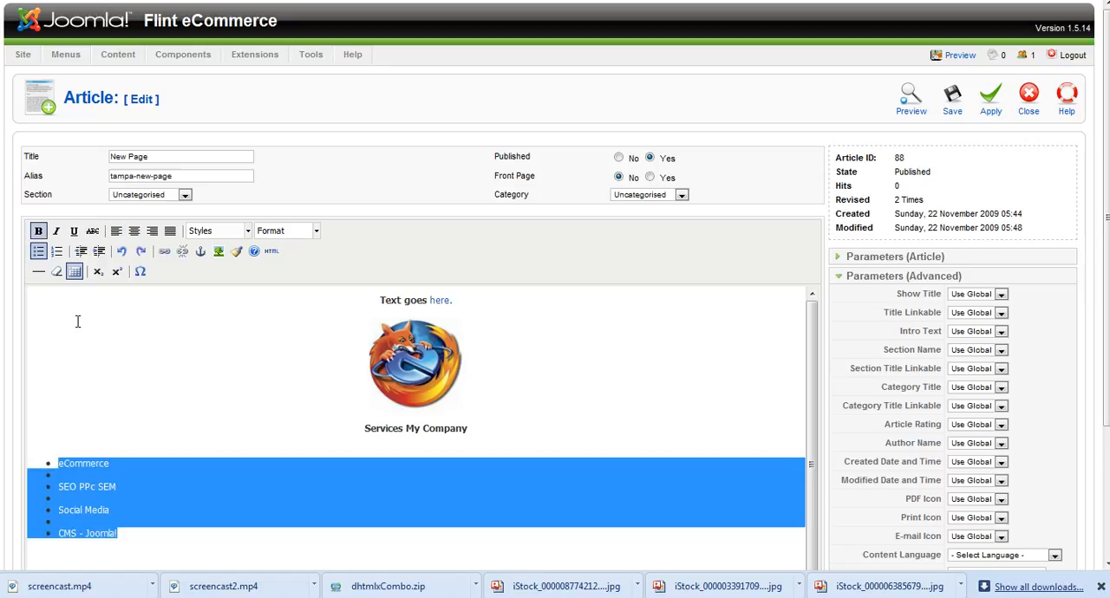
pyautogui.hotkey('ctrl', 'z')
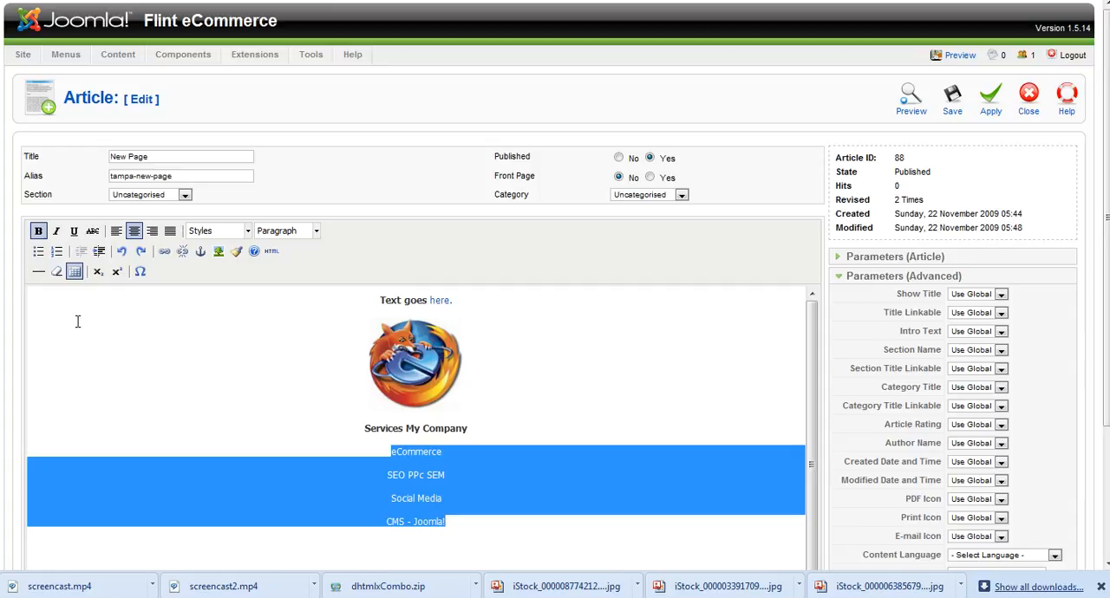
pyautogui.hotkey('ctrl', 'y')
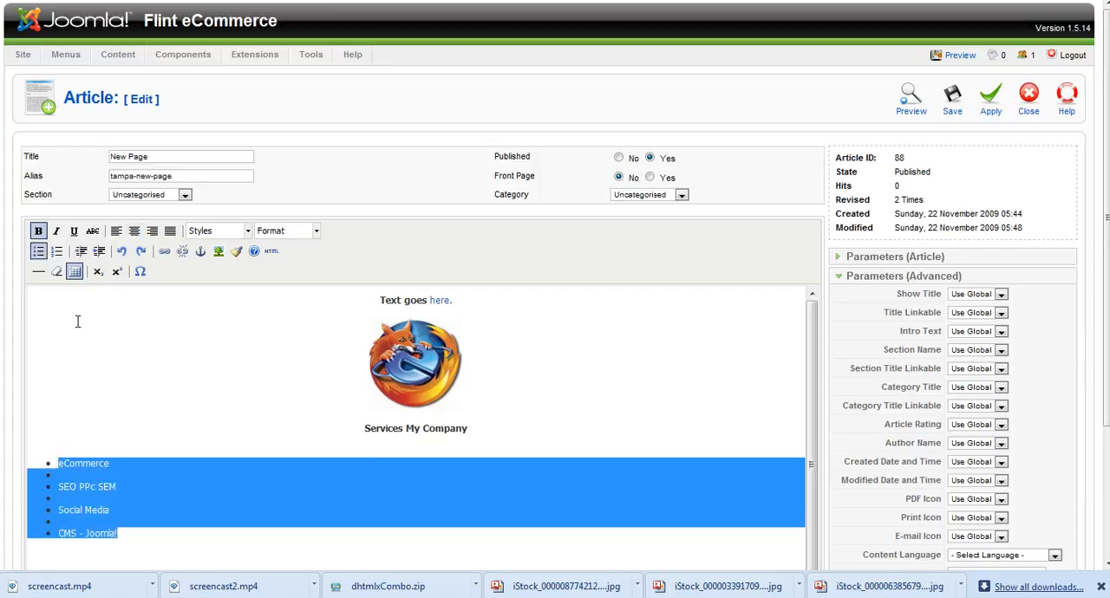
pyautogui.hotkey('ctrl', 'z')
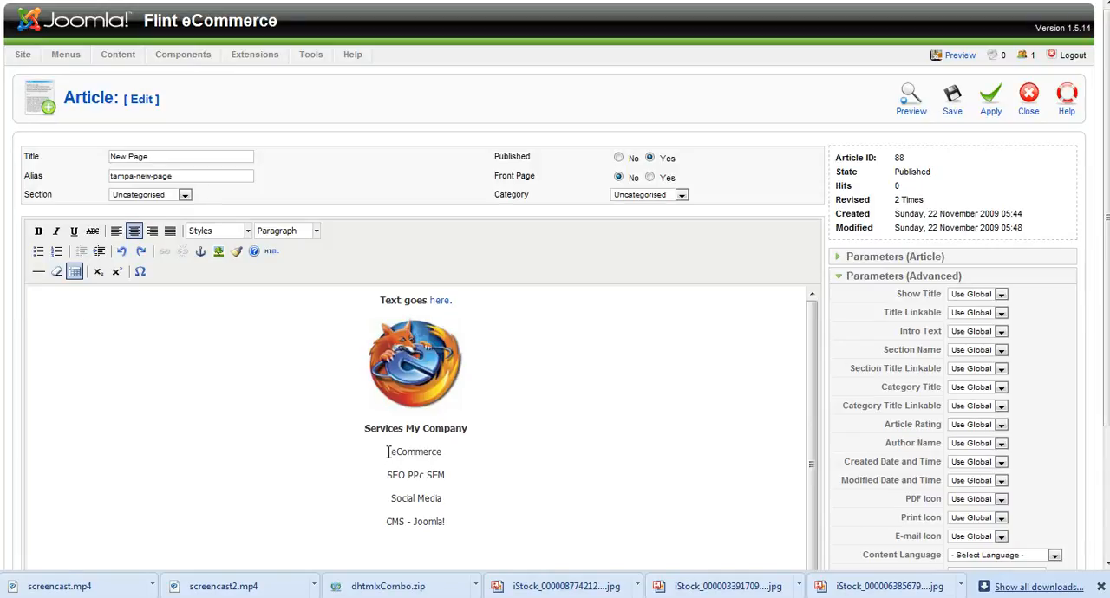
# Left-align the four service lines and format them as a numbered list
pyautogui.moveTo(388, 452); pyautogui.dragTo(449, 525)
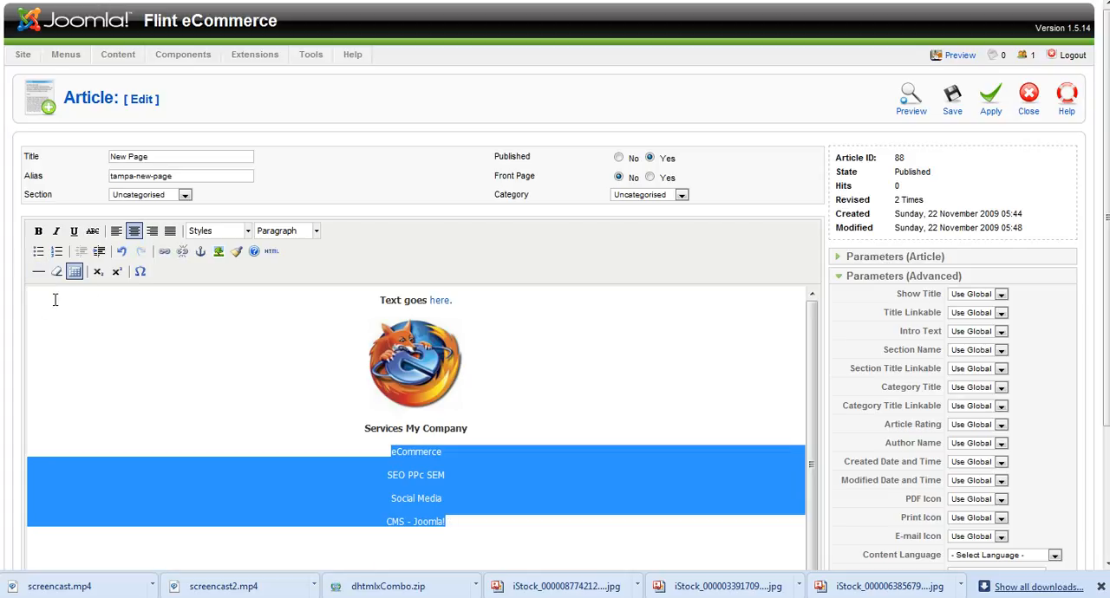
pyautogui.click(116, 231)
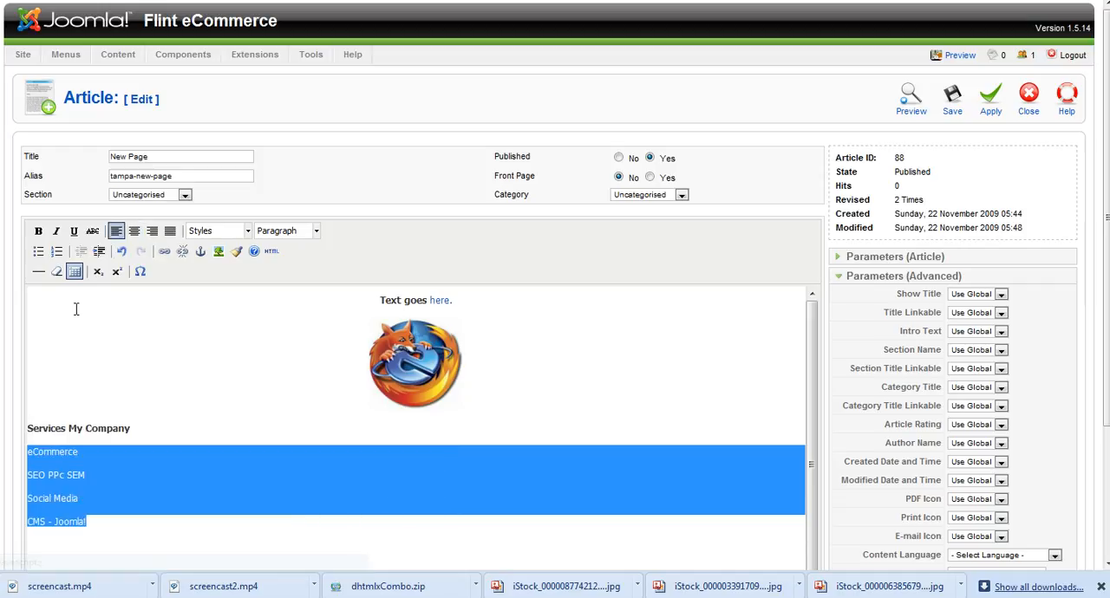
pyautogui.click(57, 252)
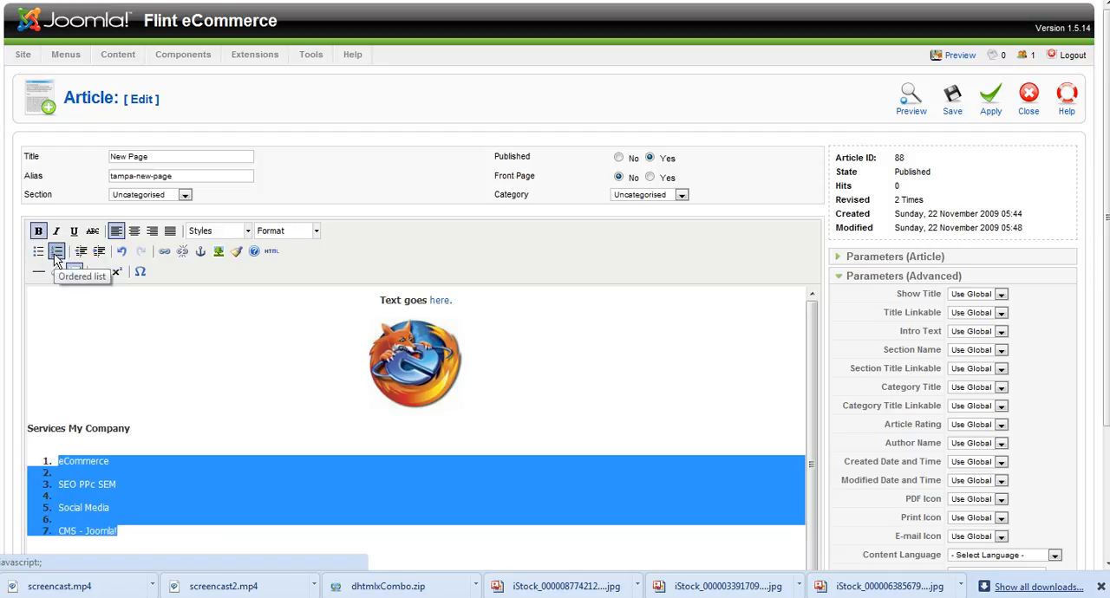
# Delete the three empty items between the services in the numbered list
pyautogui.click(68, 473)
pyautogui.press('BackSpace')
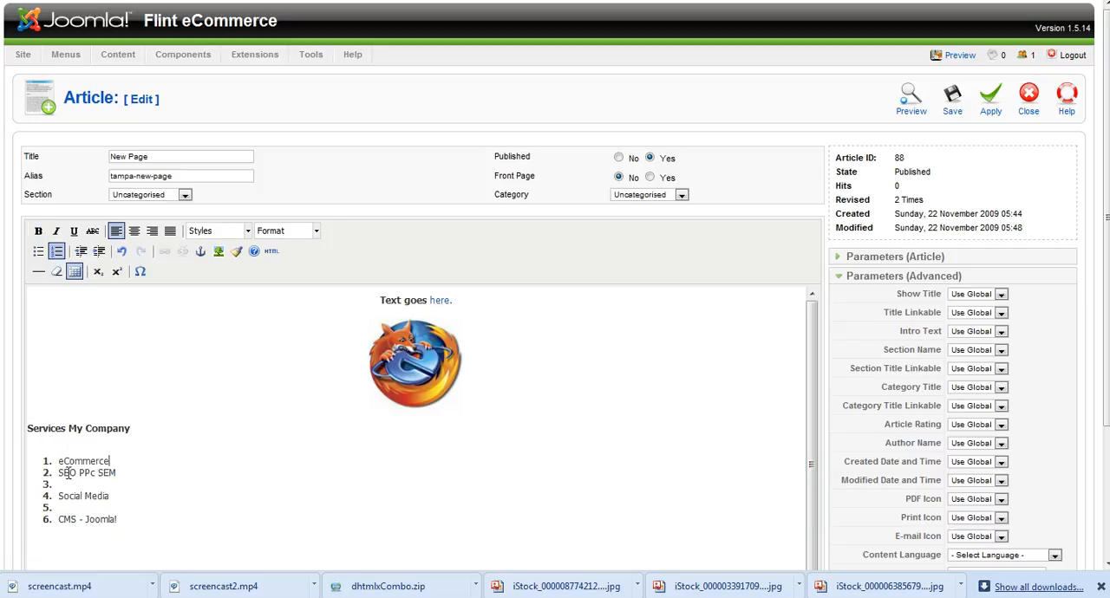
pyautogui.click(54, 484)
pyautogui.press('BackSpace')
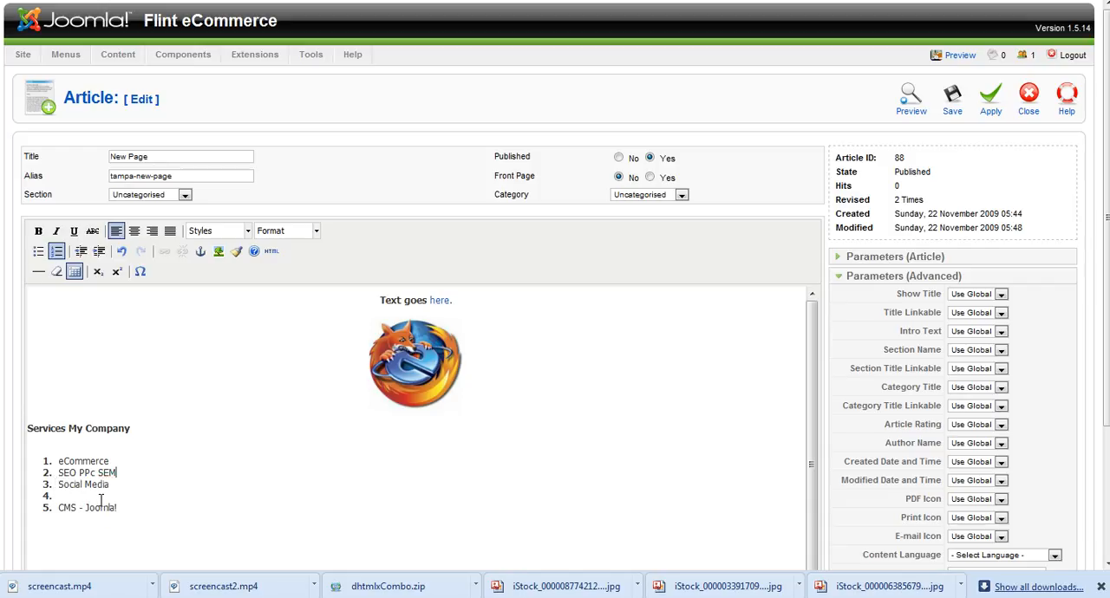
pyautogui.click(56, 495)
pyautogui.press('BackSpace')
# Convert the numbered services list to a bulleted list and remove the blank line above it
pyautogui.moveTo(125, 499); pyautogui.dragTo(45, 460)
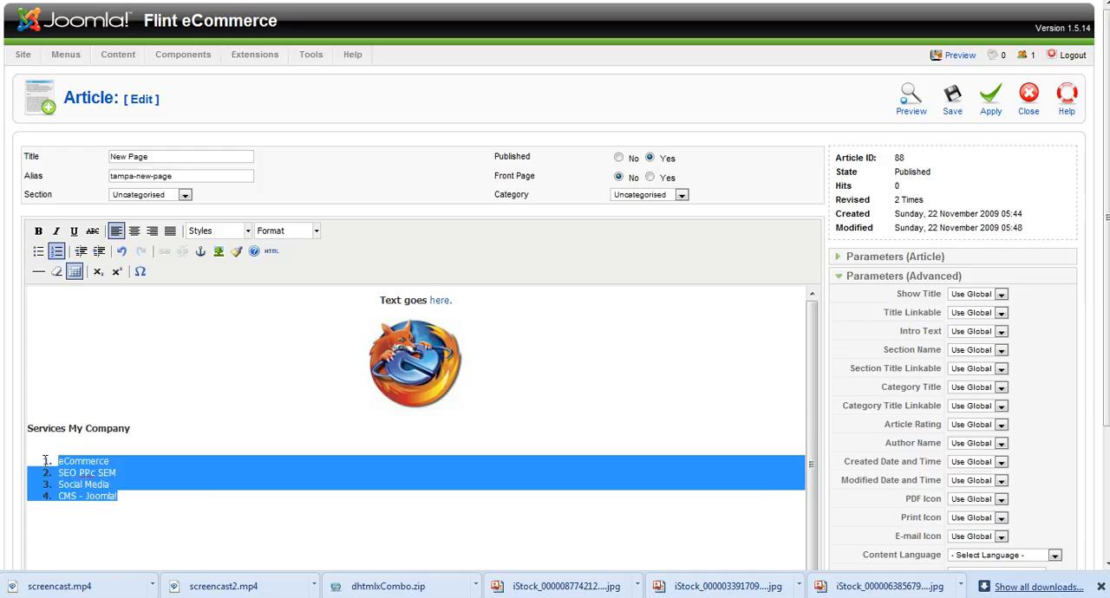
pyautogui.click(39, 251)
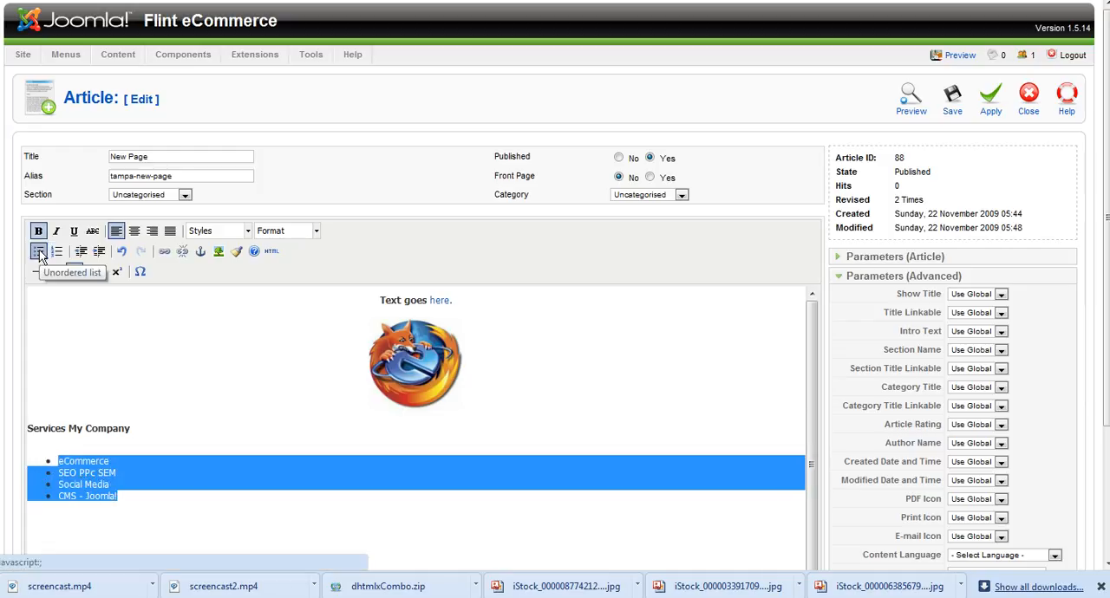
pyautogui.click(69, 464)
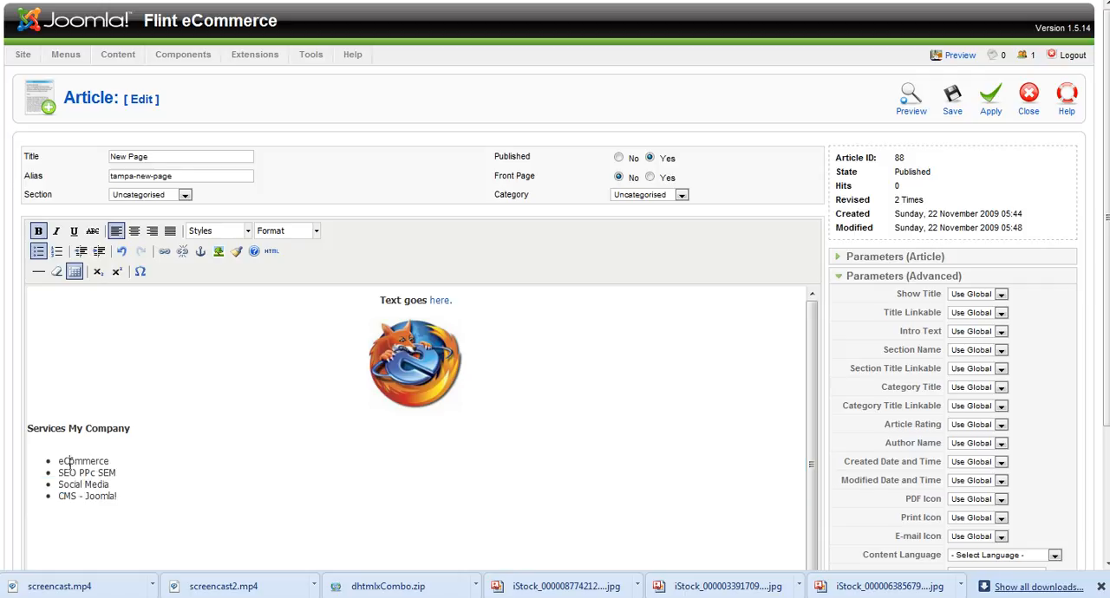
pyautogui.click(72, 450)
pyautogui.press('BackSpace')
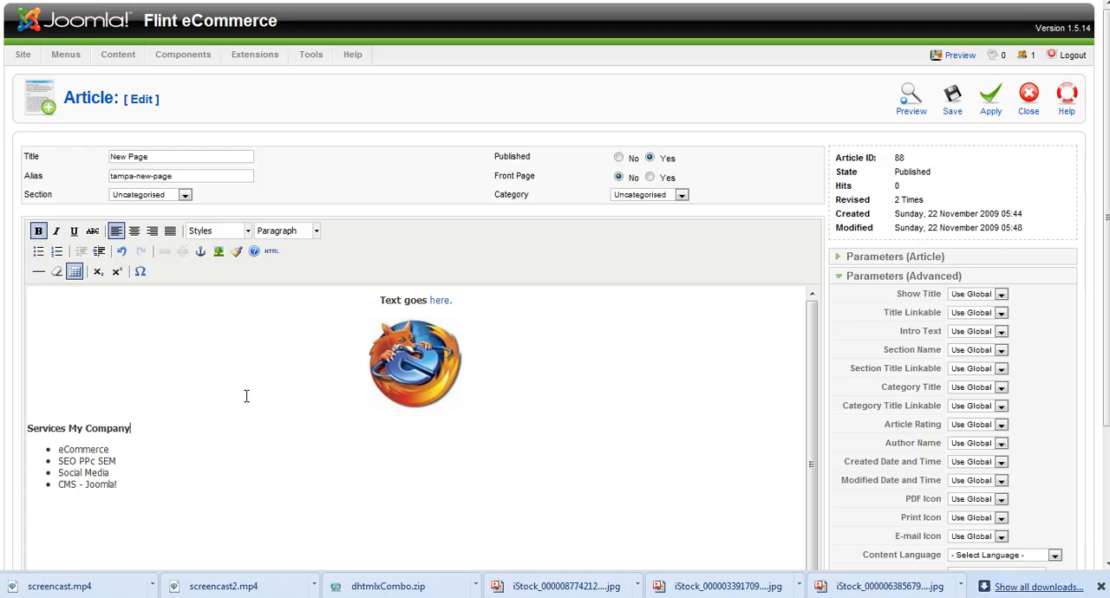
# Open the HTML source of the article body for editing
pyautogui.scroll(-3, 246, 397)
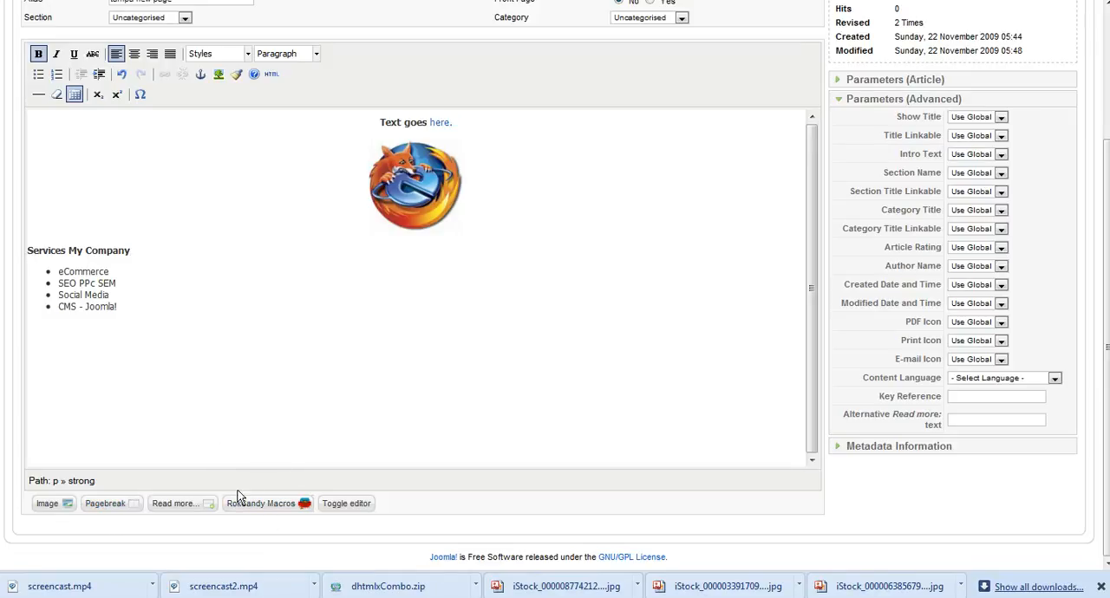
pyautogui.scroll(2, 240, 496)
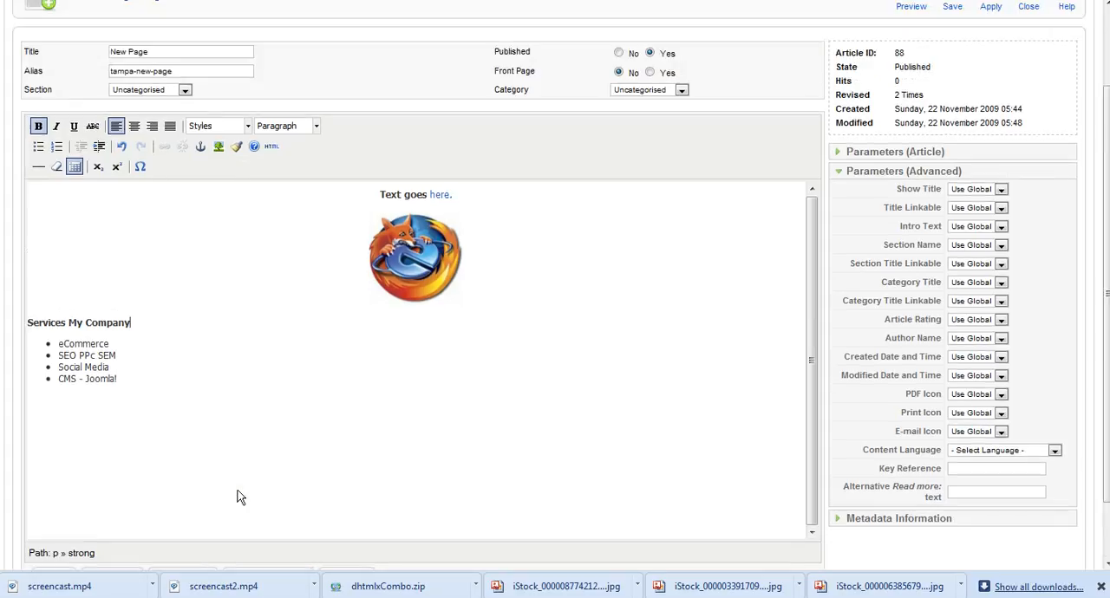
pyautogui.click(272, 148)
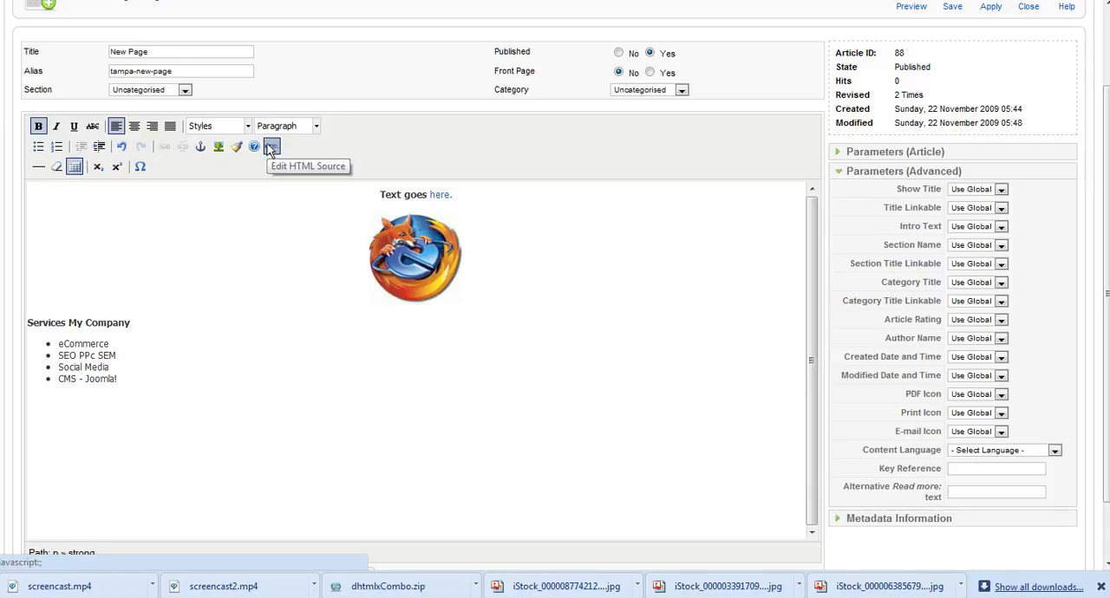
pyautogui.click(272, 146)
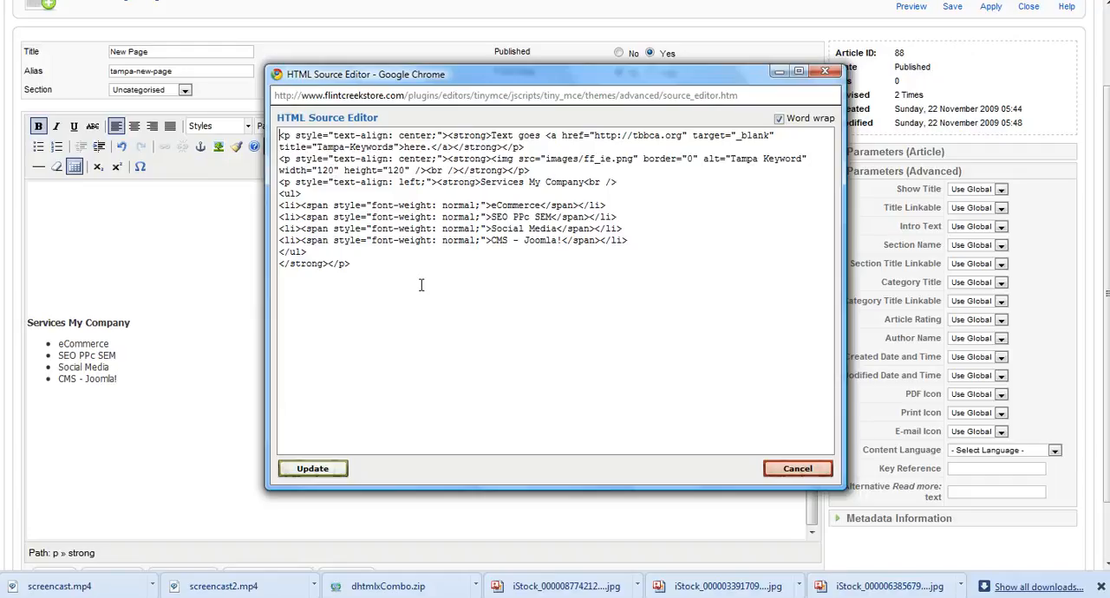
# Try pasting content after the last closing tag in the HTML source, delete the addition, and update the article body
pyautogui.click(370, 264)
pyautogui.press('Return')
pyautogui.press('Return')
pyautogui.write('{webpage}')
pyautogui.press('BackSpace')
pyautogui.press('BackSpace')
pyautogui.press('BackSpace')
pyautogui.press('BackSpace')
pyautogui.press('BackSpace')
pyautogui.press('BackSpace')
pyautogui.press('BackSpace')
pyautogui.press('BackSpace')
pyautogui.press('BackSpace')
pyautogui.click(323, 469)
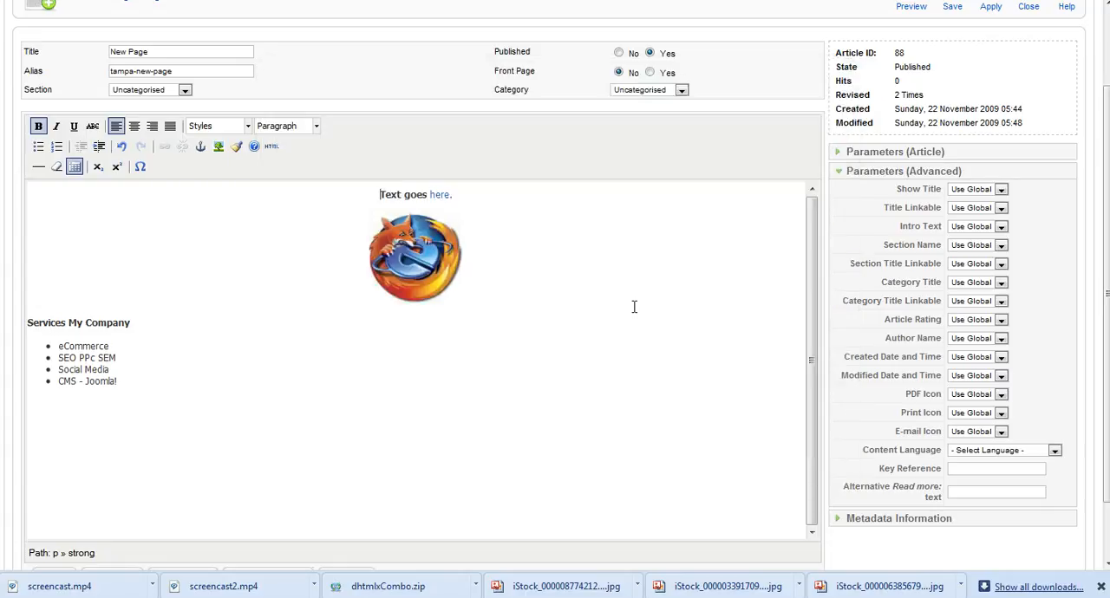
# Save the edited article and return to the article list
pyautogui.scroll(2, 632, 268)
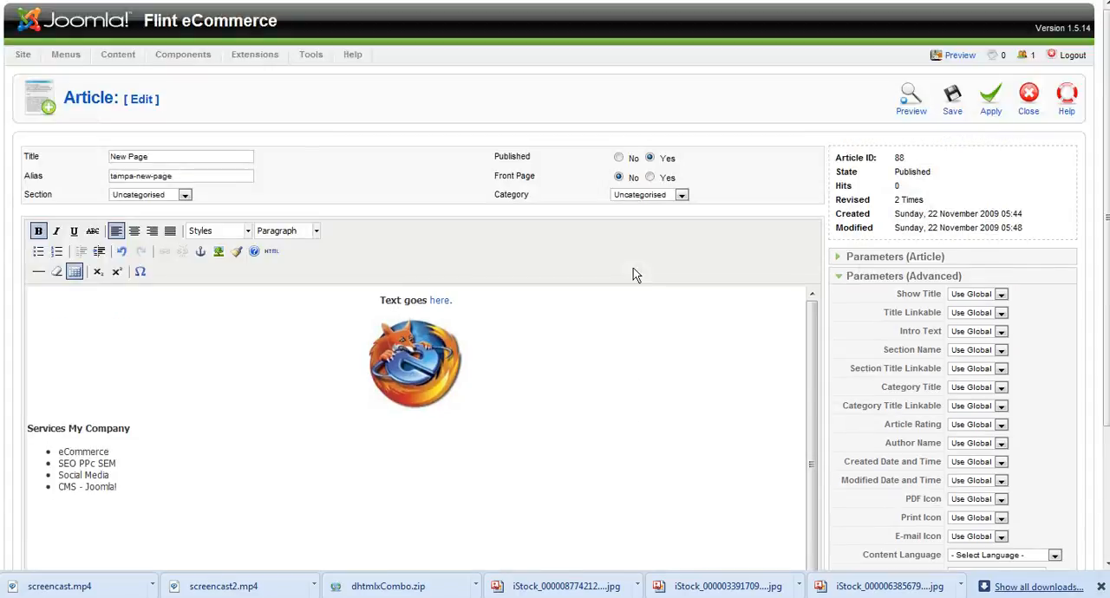
pyautogui.click(952, 96)
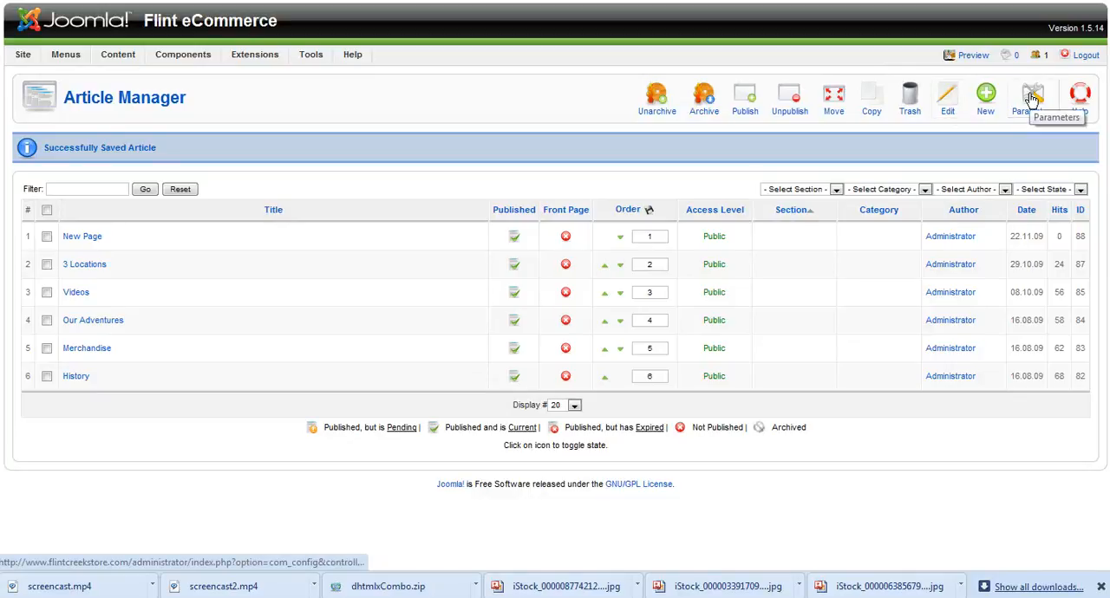
# Open the global article parameters and review the author, date, navigation and icon display options
pyautogui.click(1032, 100)
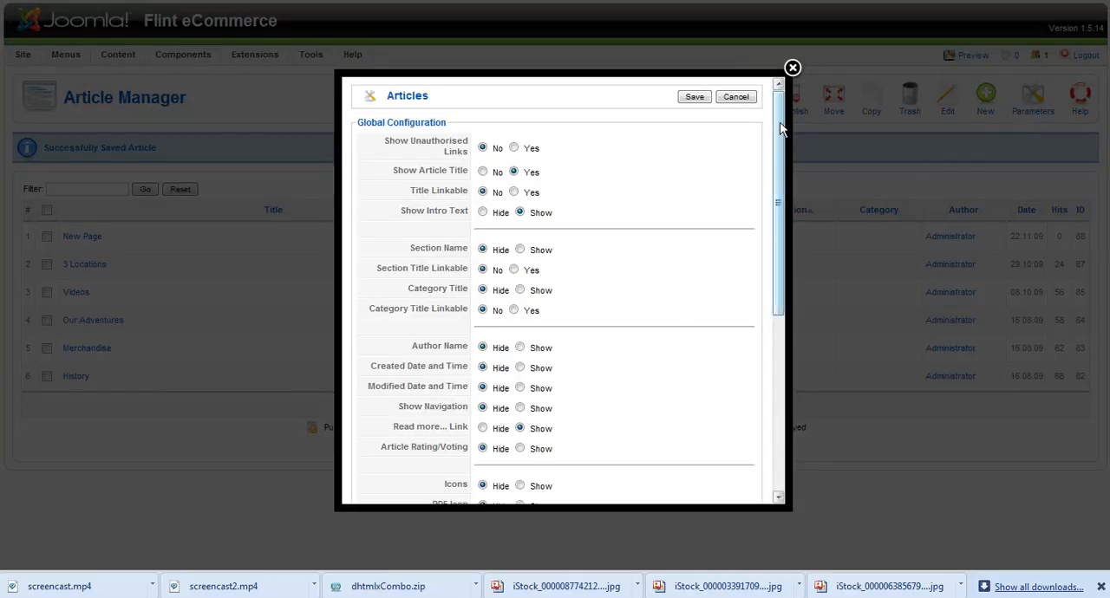
pyautogui.moveTo(780, 129); pyautogui.dragTo(774, 208)
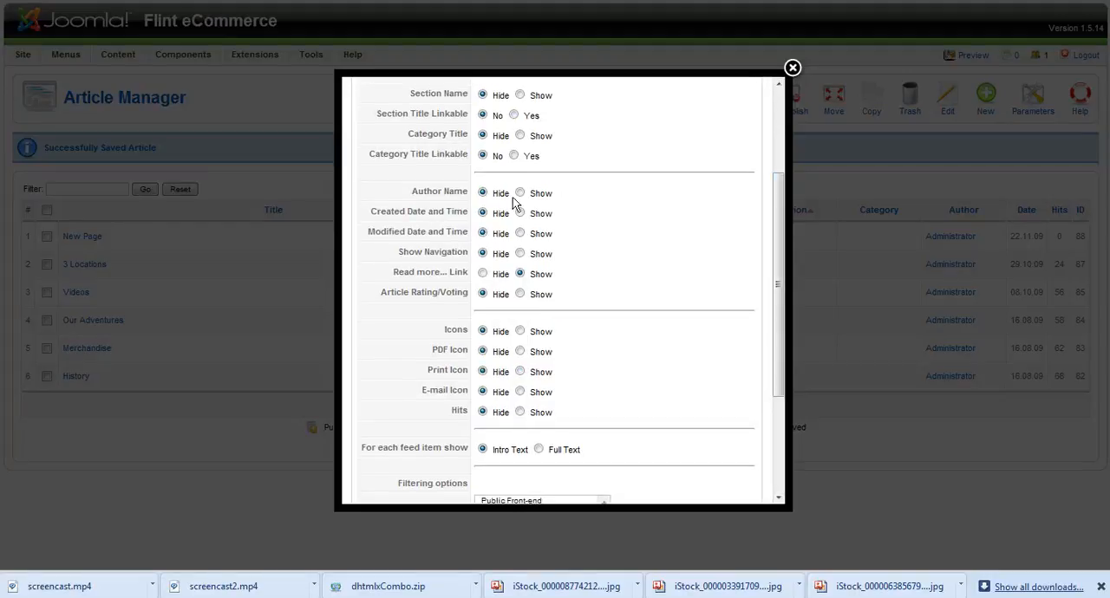
pyautogui.moveTo(440, 222)
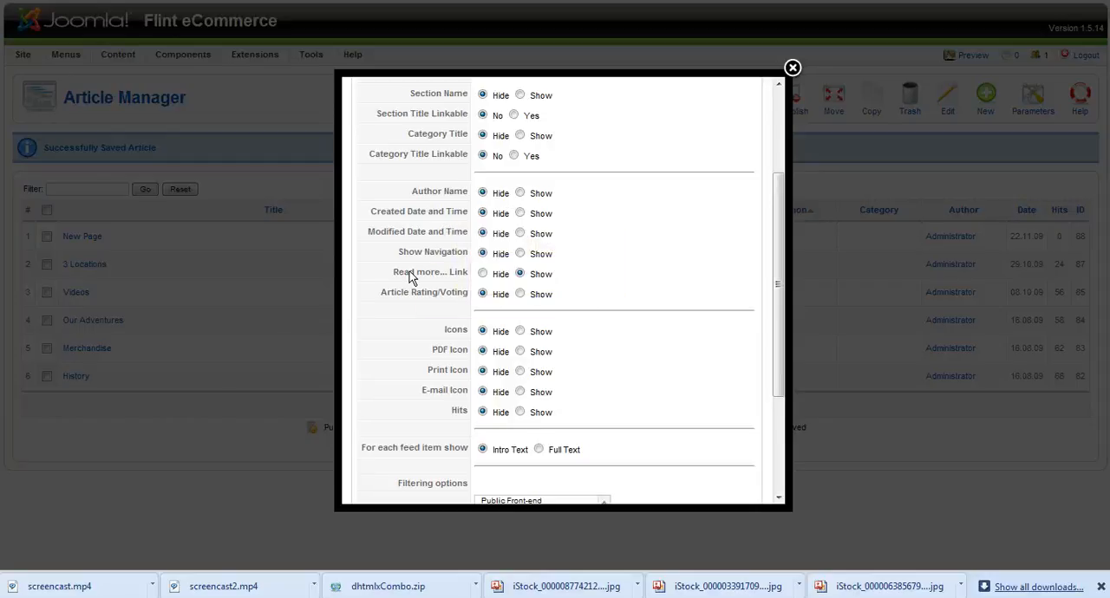